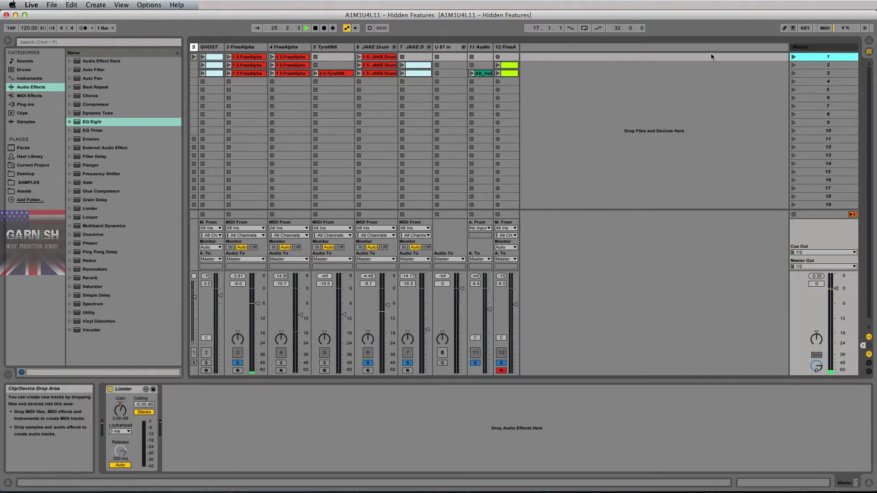
# Step: Stop playback and select the first scene in the Master column
pyautogui.press('space')
pyautogui.click(828, 59)
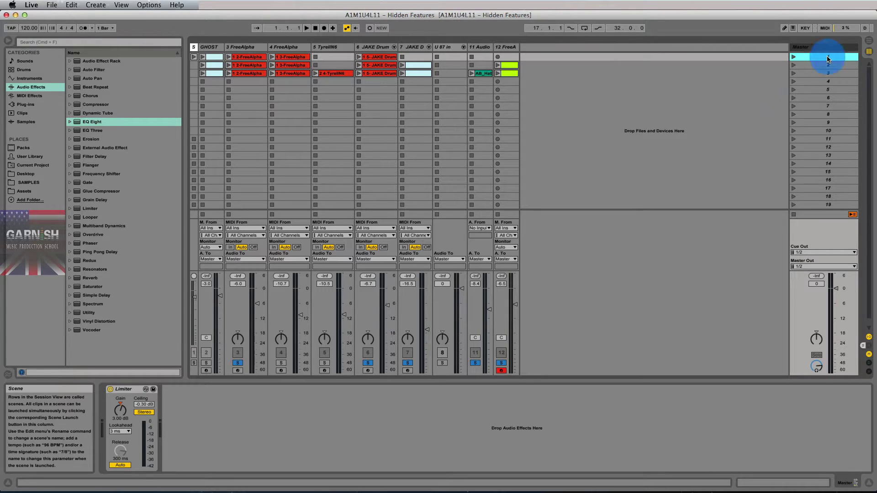
# Step: Rename the first scene to '123bpm'
pyautogui.press('super+r')
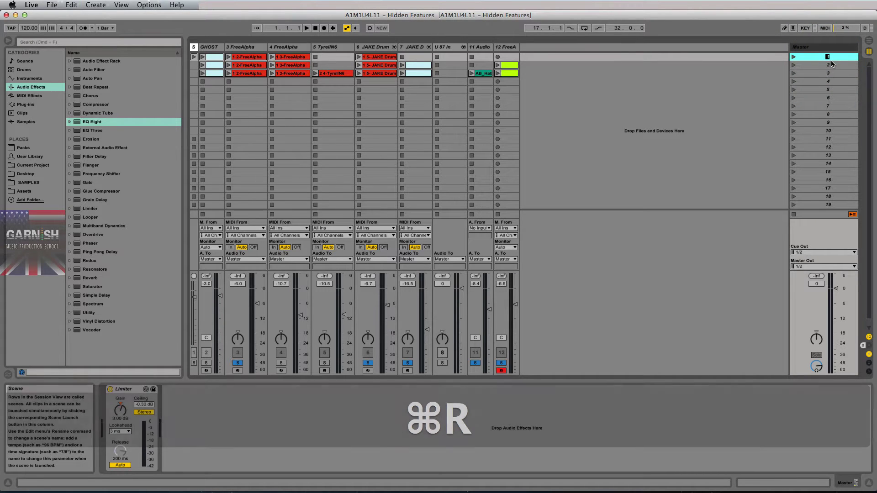
pyautogui.write('11')
pyautogui.press('BackSpace')
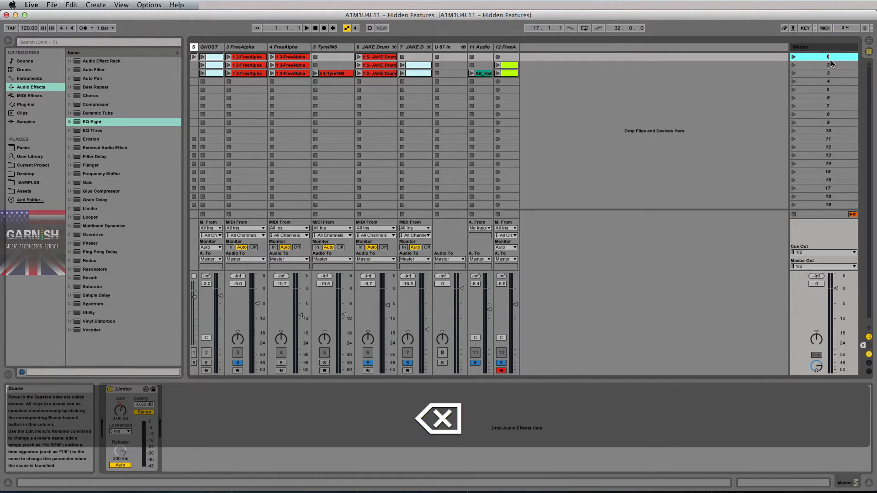
pyautogui.write('23bpm')
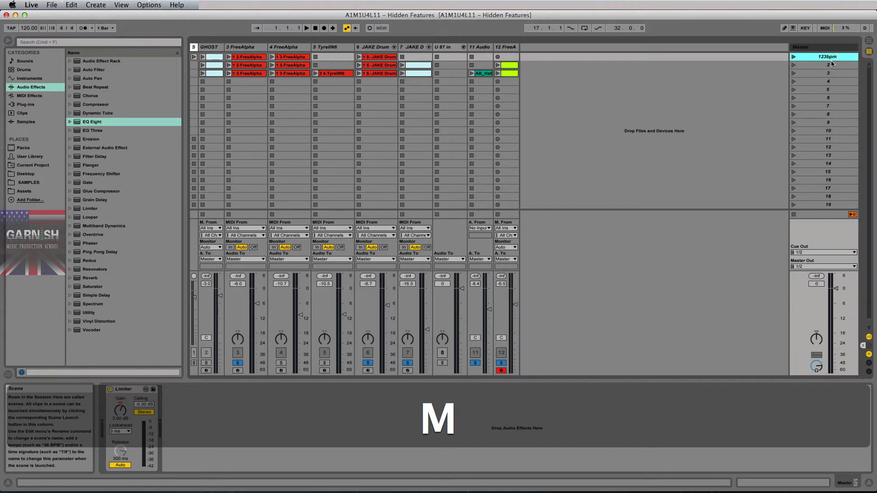
pyautogui.press('Return')
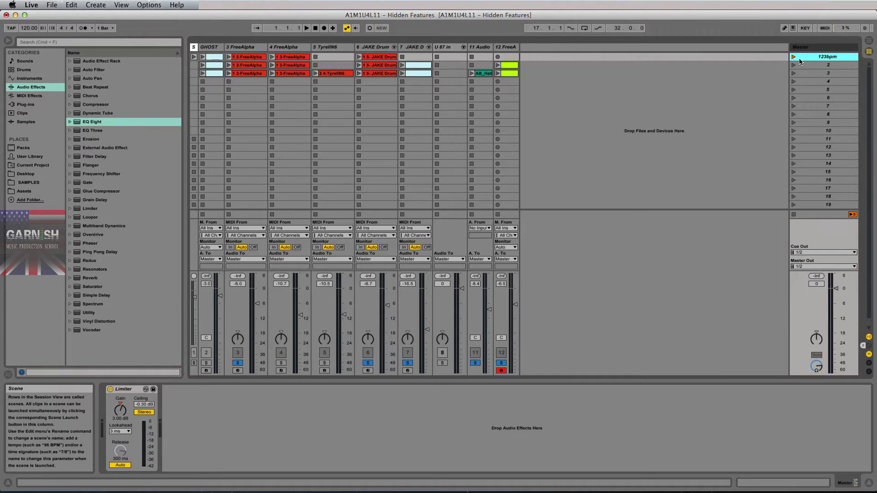
# Step: Rename the second scene to '120bpm'
pyautogui.click(811, 67)
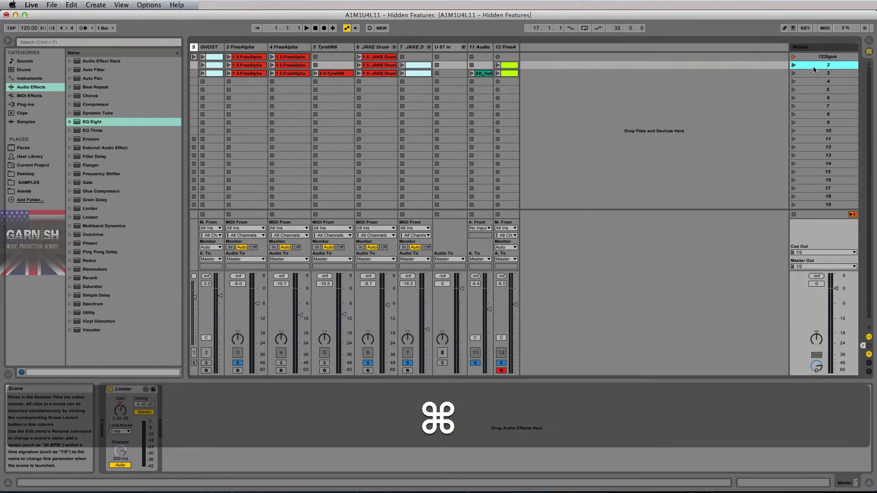
pyautogui.press('super+r')
pyautogui.write('120bpm')
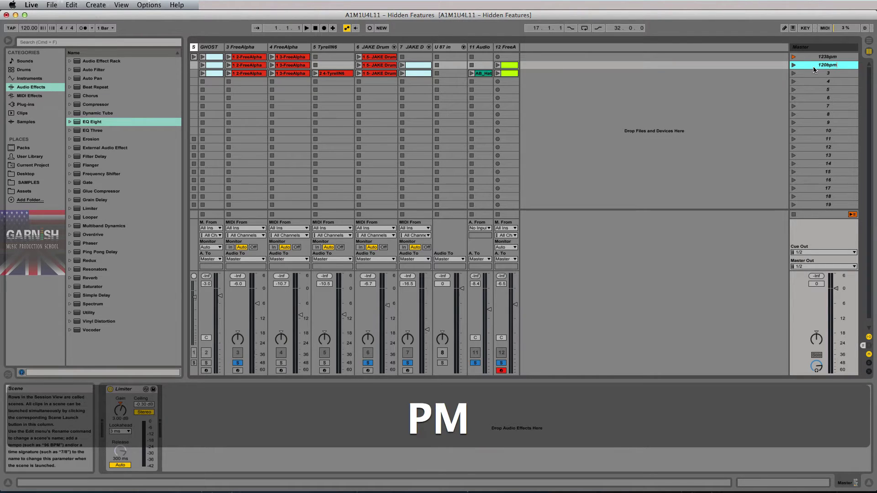
pyautogui.press('Return')
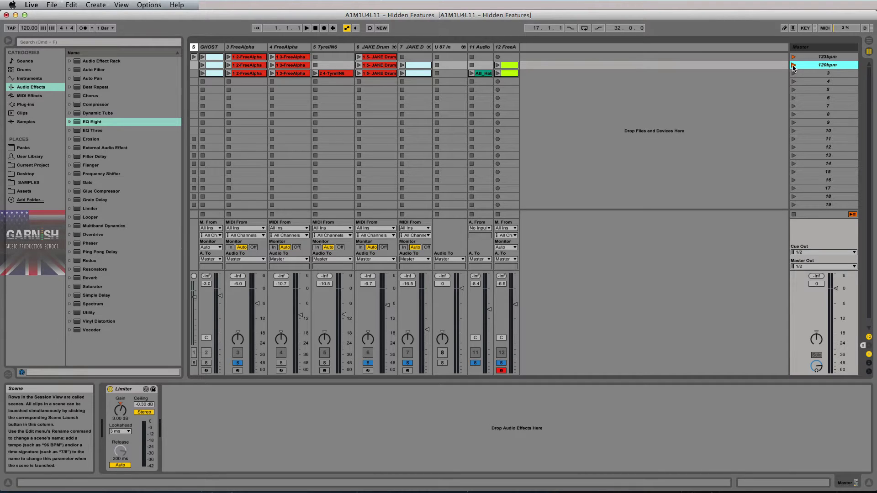
# Step: Launch the 120bpm and 123bpm scenes, then rename the third scene '130bpm'
pyautogui.click(794, 65)
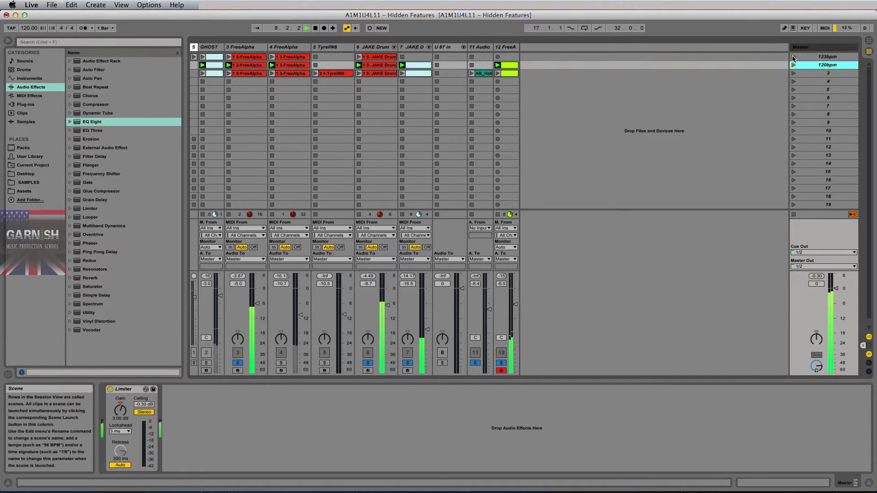
pyautogui.click(794, 56)
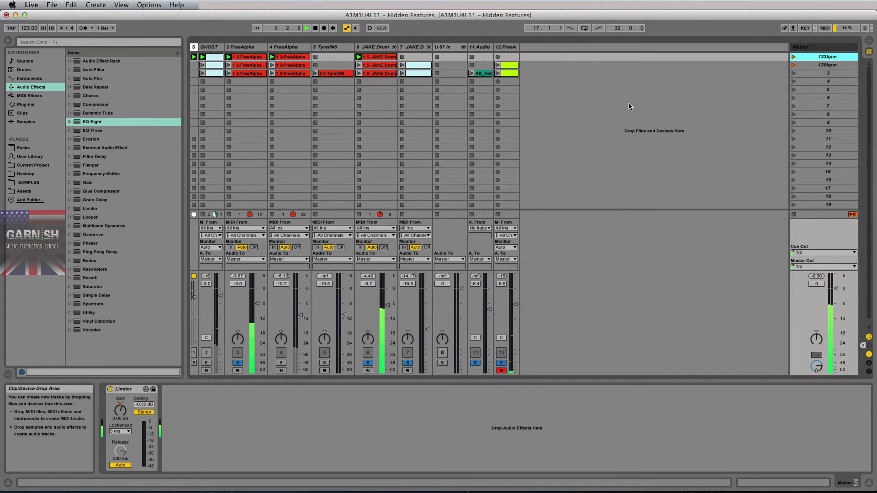
pyautogui.click(816, 74)
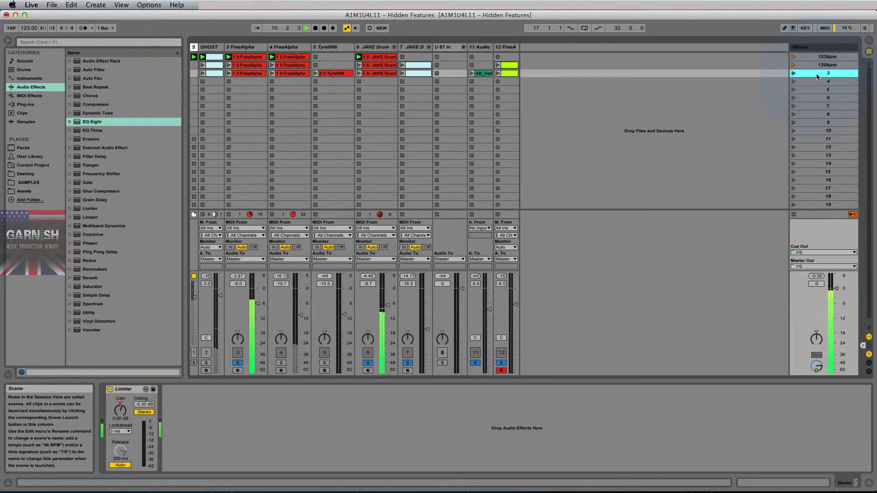
pyautogui.press('super+r')
pyautogui.write('130bpm')
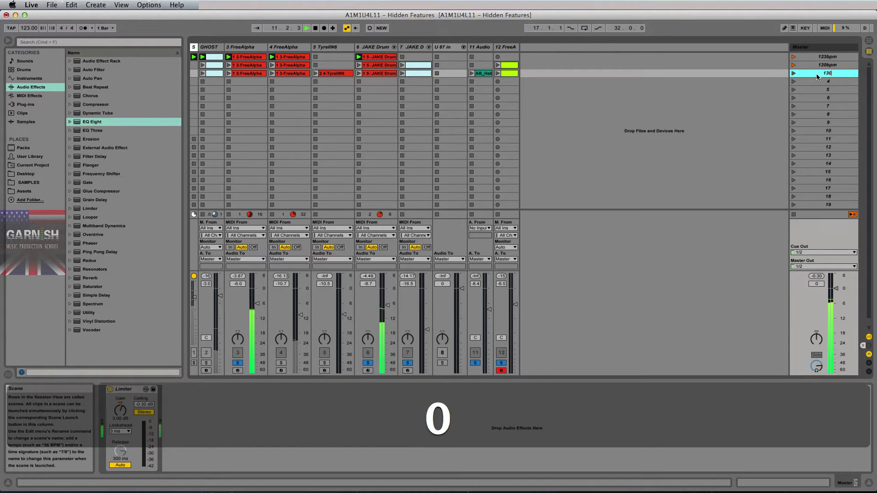
pyautogui.press('Return')
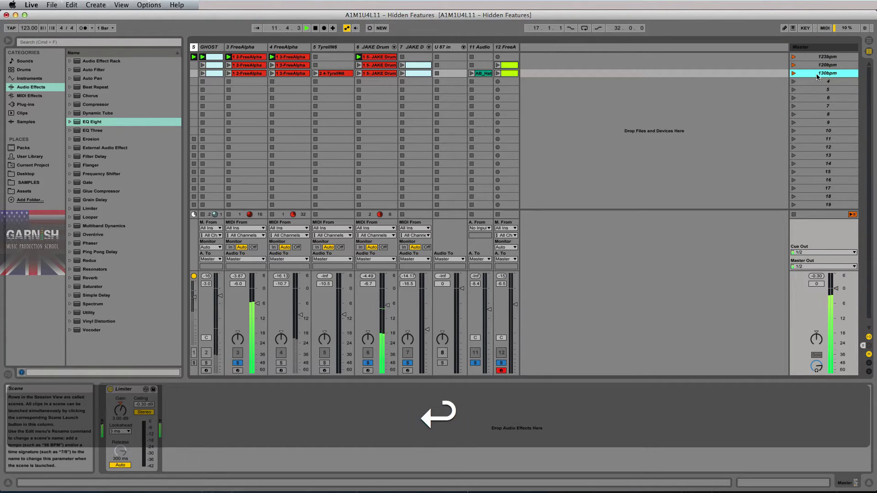
# Step: Launch the 130bpm and 120bpm scenes to switch tempo, then stop playback
pyautogui.click(794, 73)
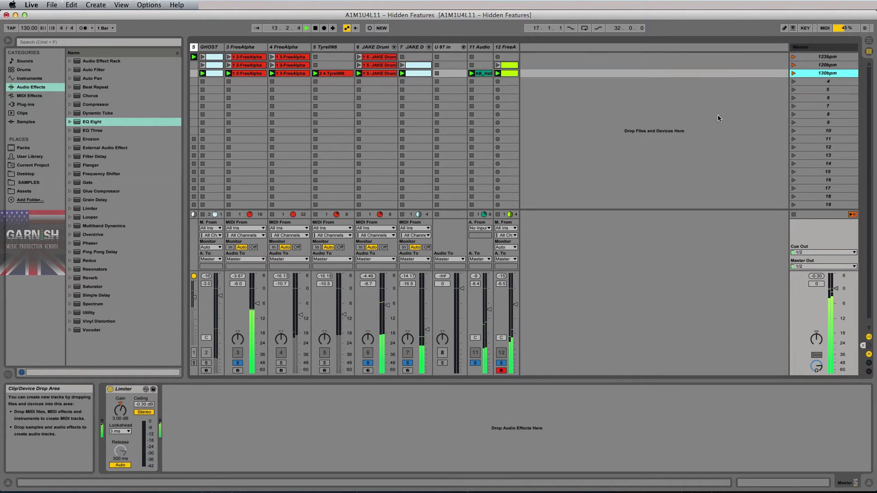
pyautogui.click(793, 67)
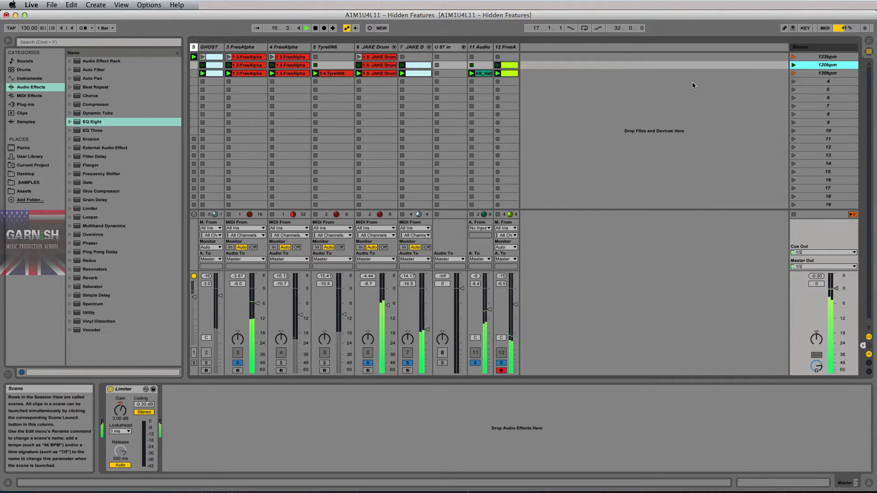
pyautogui.click(827, 57)
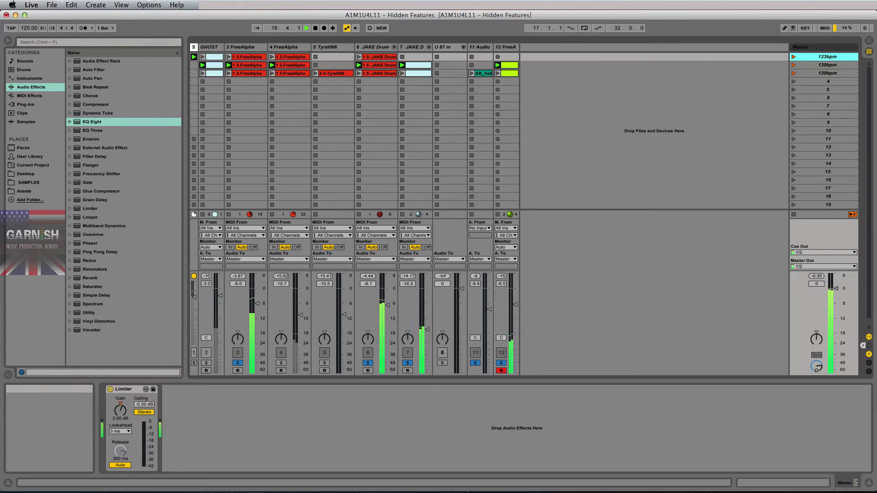
pyautogui.press('space')
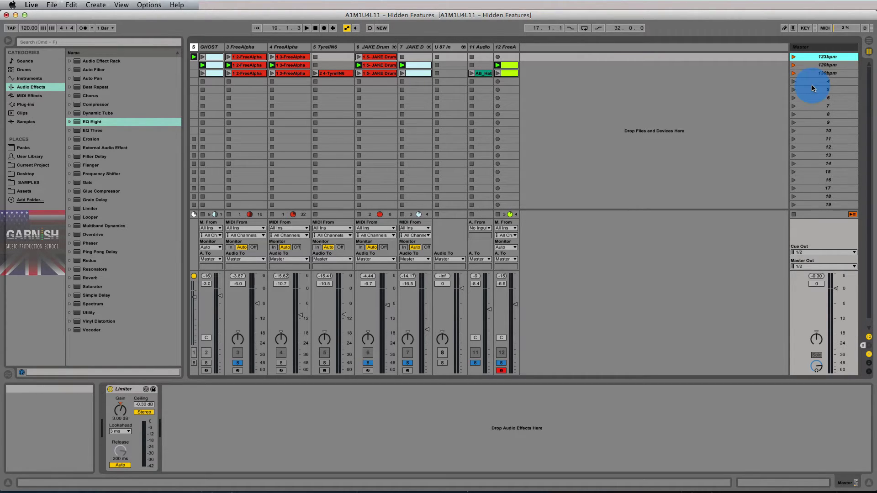
# Step: Rename the first scene from 123bpm to '120bpm' and copy that name
pyautogui.click(815, 58)
pyautogui.press('super+r')
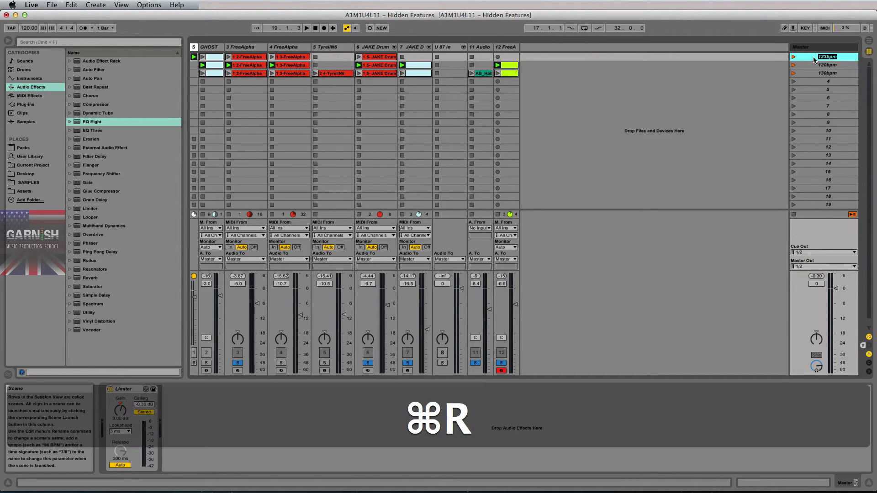
pyautogui.press('Right')
pyautogui.press('Left')
pyautogui.write('0')
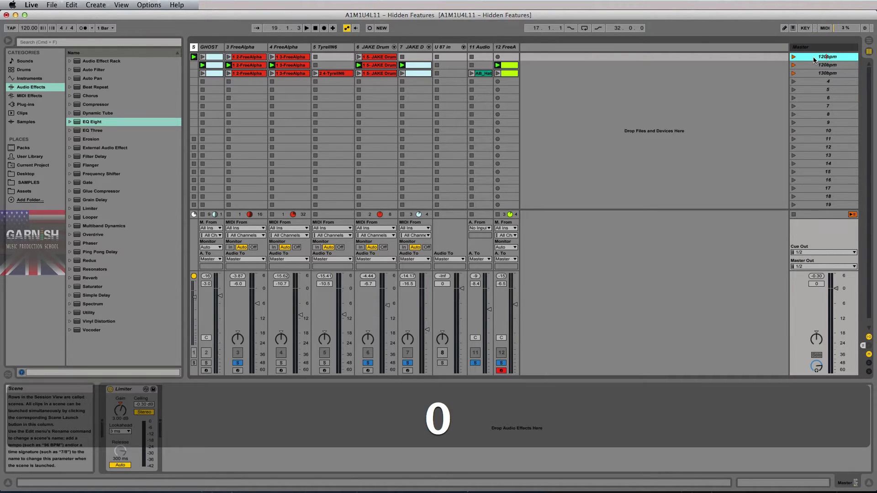
pyautogui.press('super+a')
pyautogui.press('super+c')
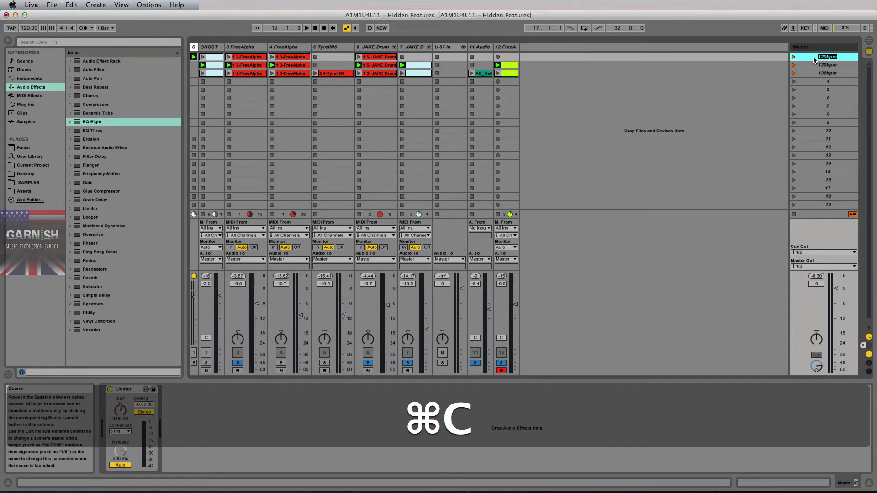
# Step: Rename the second and third scenes to '121bpm' and '122bpm'
pyautogui.press('Tab')
pyautogui.press('Left')
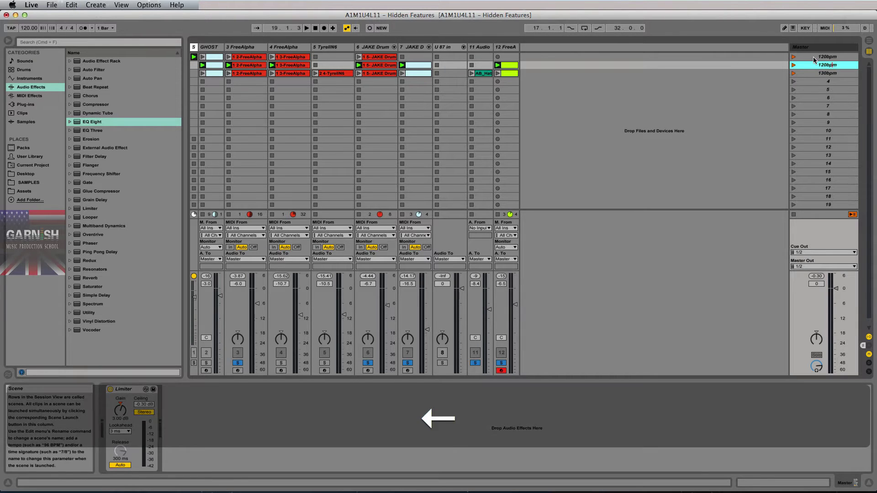
pyautogui.press('BackSpace')
pyautogui.write('1')
pyautogui.press('Tab')
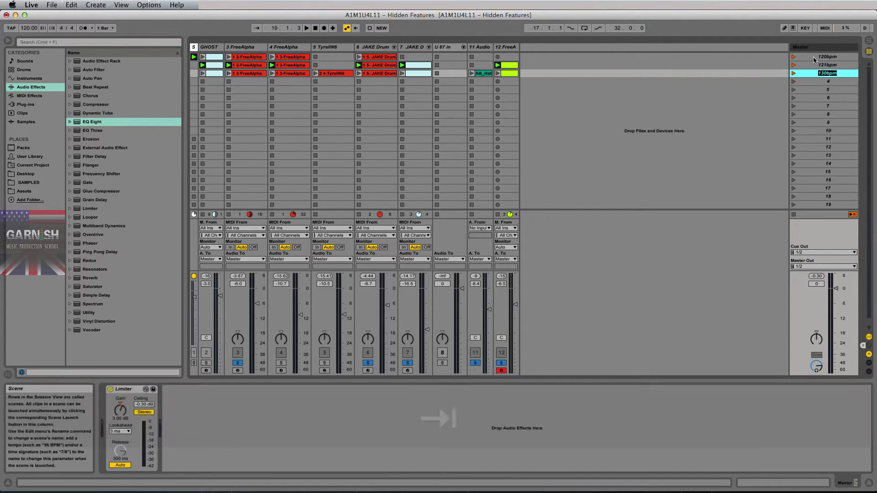
pyautogui.press('super+v')
pyautogui.press('Left')
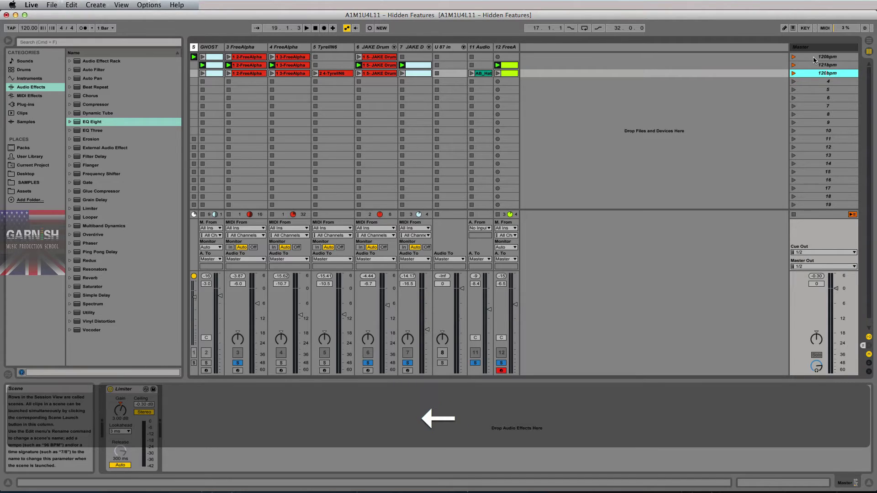
pyautogui.press('BackSpace')
pyautogui.write('2')
# Step: Rename the fourth scene to '124bpm' and select the 120bpm scene
pyautogui.press('Tab')
pyautogui.press('BackSpace')
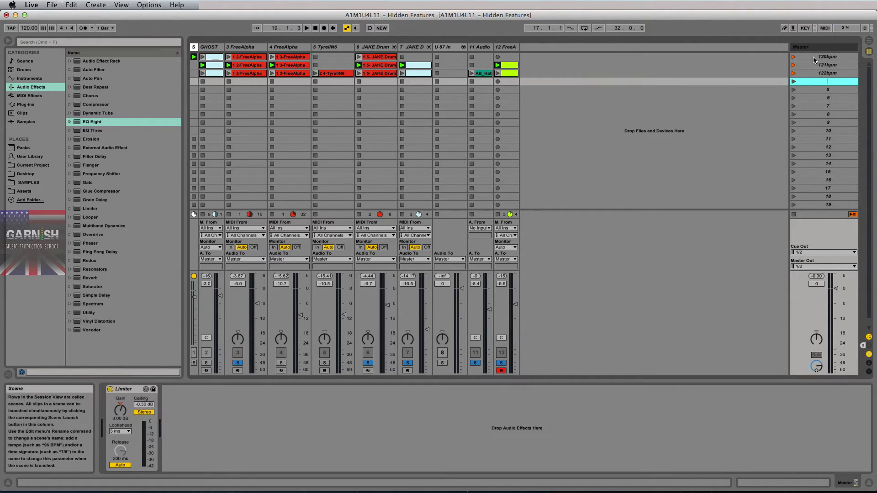
pyautogui.write('124bpm')
pyautogui.press('Return')
pyautogui.click(811, 56)
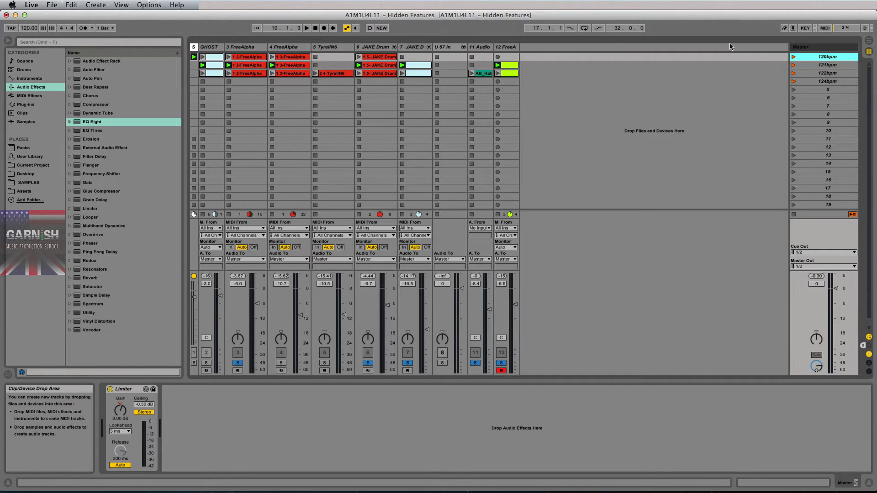
pyautogui.press('Tab')
# Step: Launch the 120bpm scene and start Arrangement recording from bar 17
pyautogui.click(297, 108)
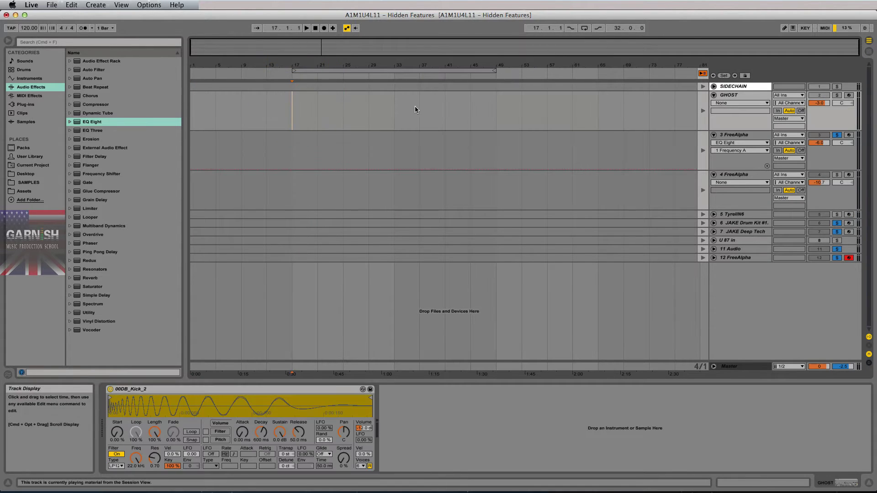
pyautogui.press('Tab')
pyautogui.press('Tab')
pyautogui.press('Tab')
pyautogui.press('Tab')
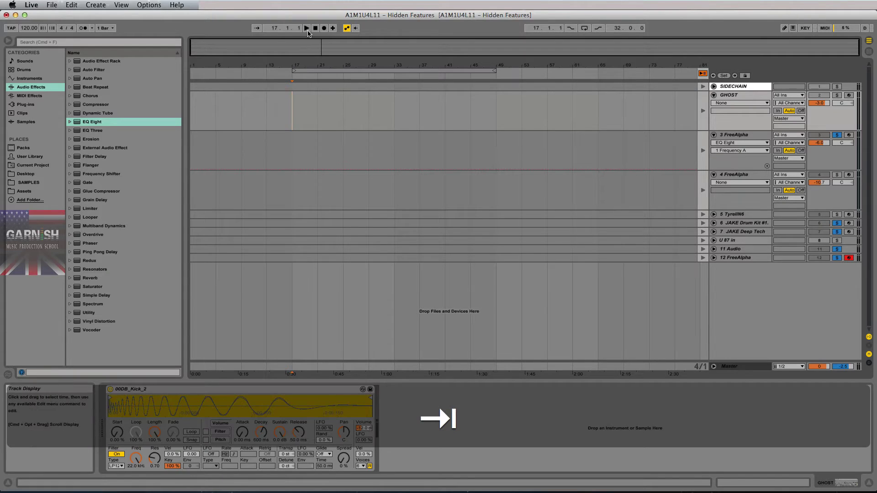
pyautogui.hotkey('shift', '1')
pyautogui.press('space')
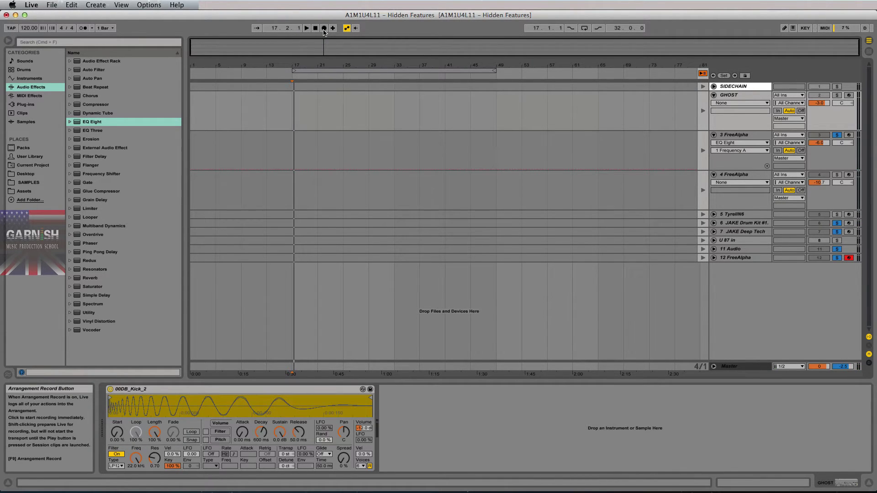
pyautogui.click(324, 28)
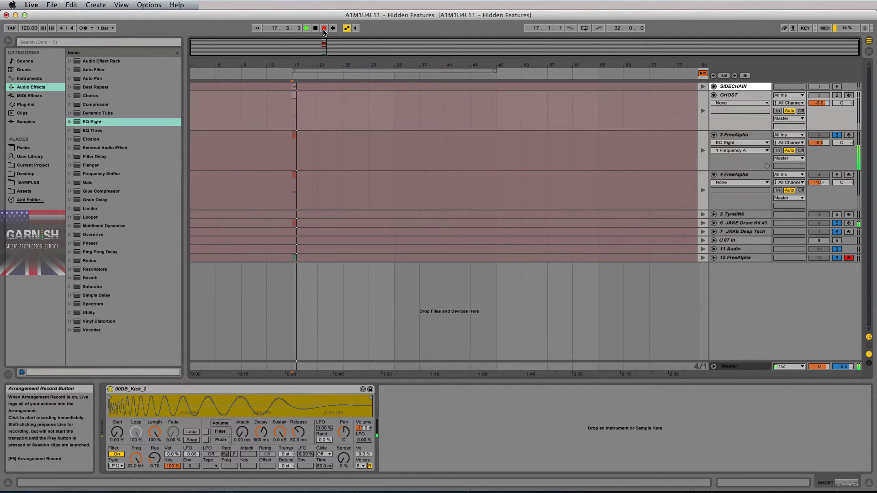
pyautogui.moveTo(323, 54); pyautogui.dragTo(324, 62)
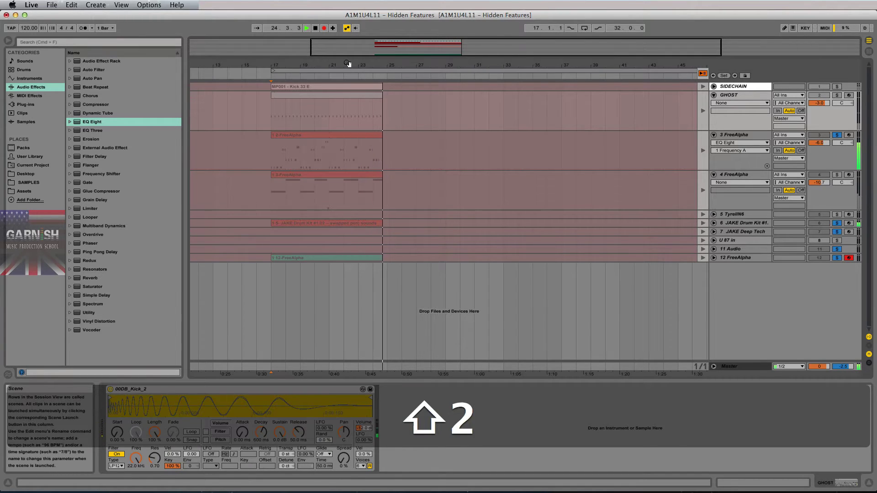
# Step: Launch the 121bpm and 122bpm scenes while recording, then stop around bar 49
pyautogui.hotkey('shift', '2')
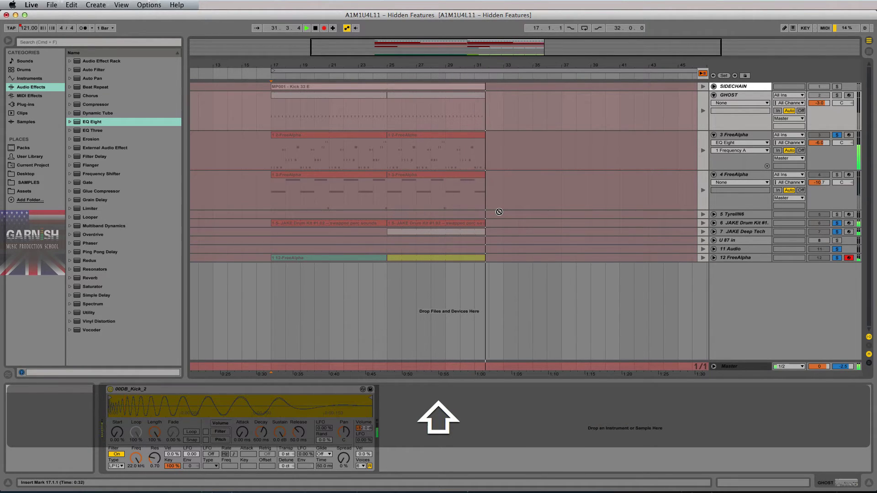
pyautogui.hotkey('shift', '3')
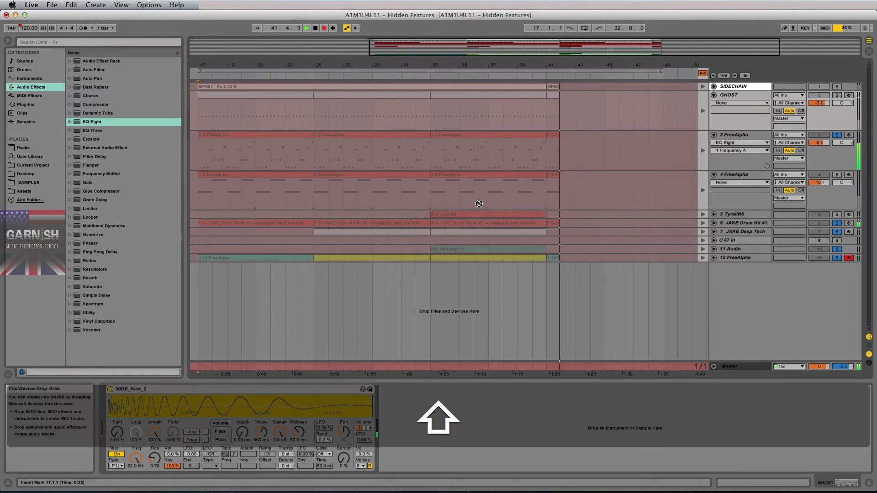
pyautogui.click(471, 61)
pyautogui.moveTo(470, 61); pyautogui.dragTo(471, 61)
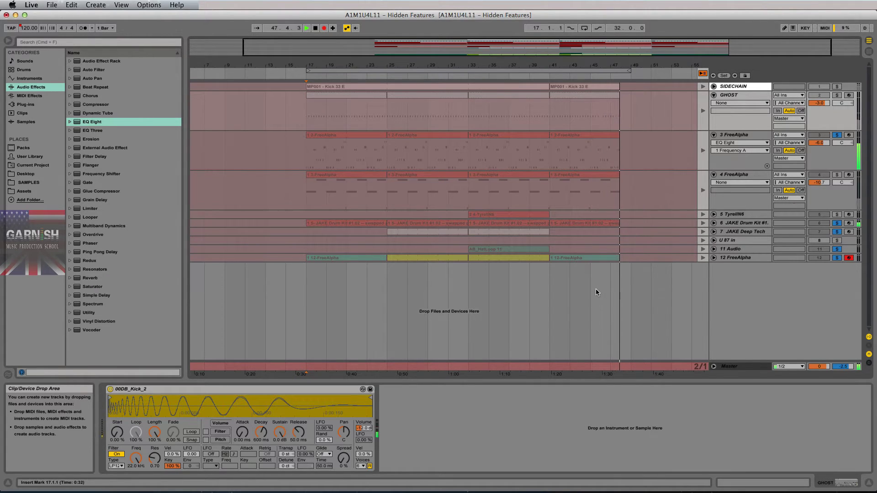
pyautogui.press('Tab')
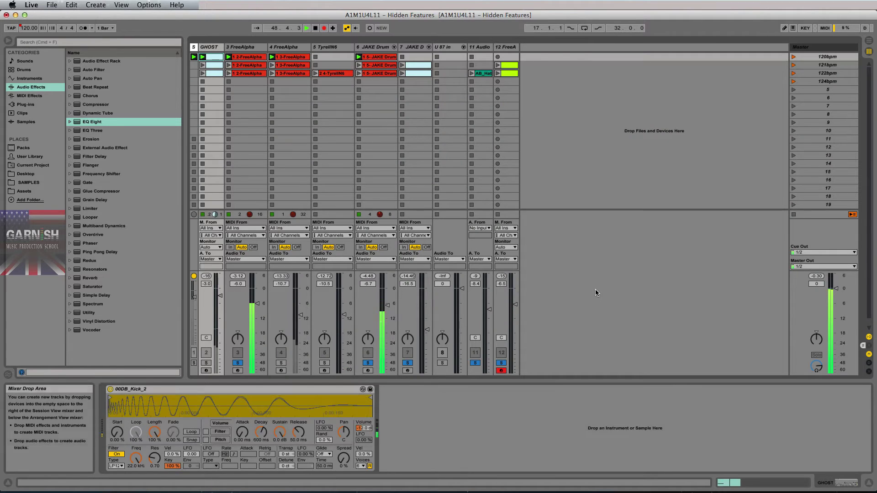
pyautogui.press('Tab')
pyautogui.press('space')
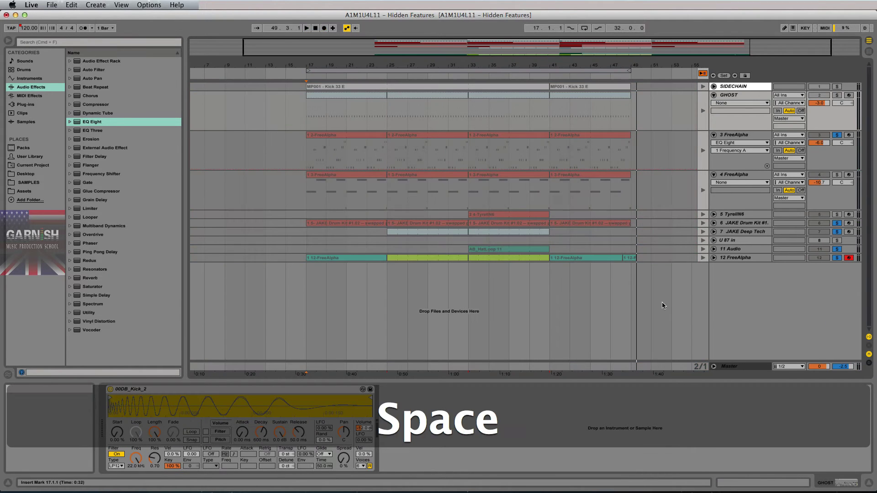
pyautogui.click(714, 367)
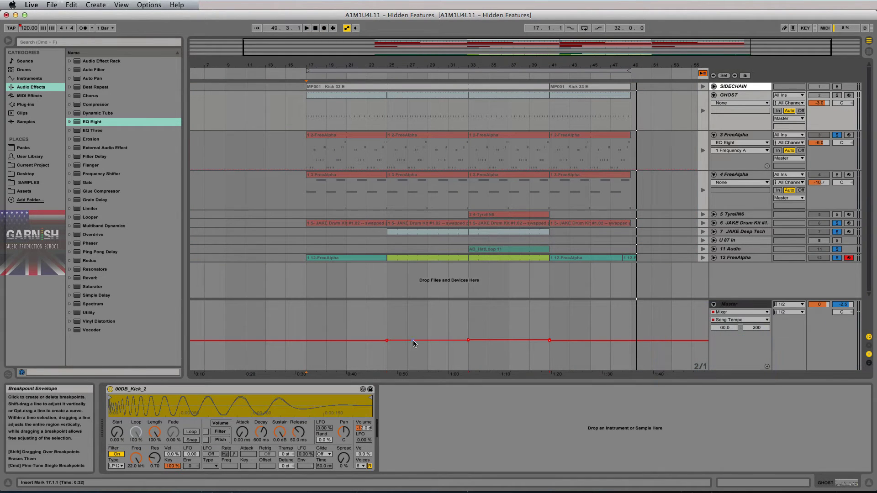
# Step: Set the Song Tempo lane range to minimum 120 and maximum 125
pyautogui.click(725, 329)
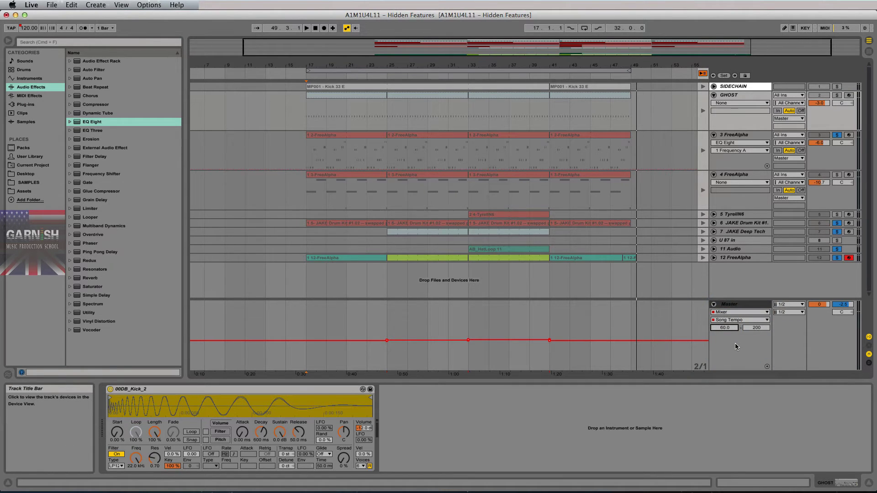
pyautogui.write('120')
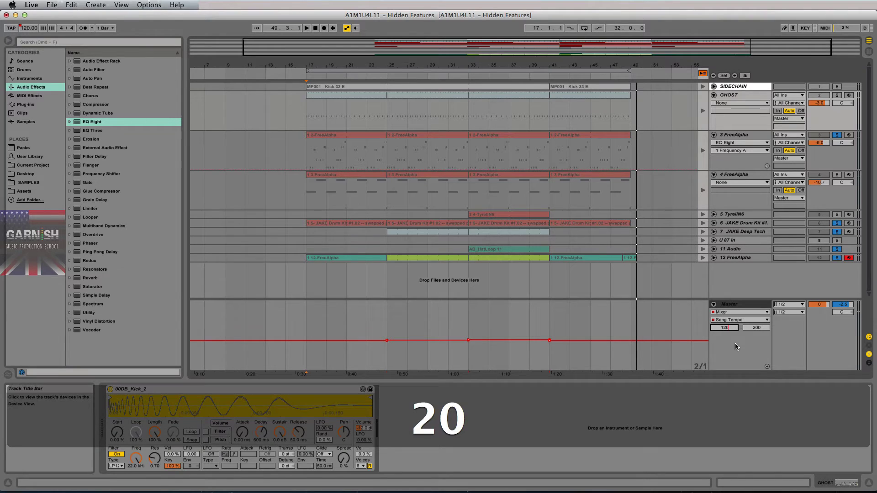
pyautogui.press('Return')
pyautogui.moveTo(755, 327); pyautogui.dragTo(783, 331)
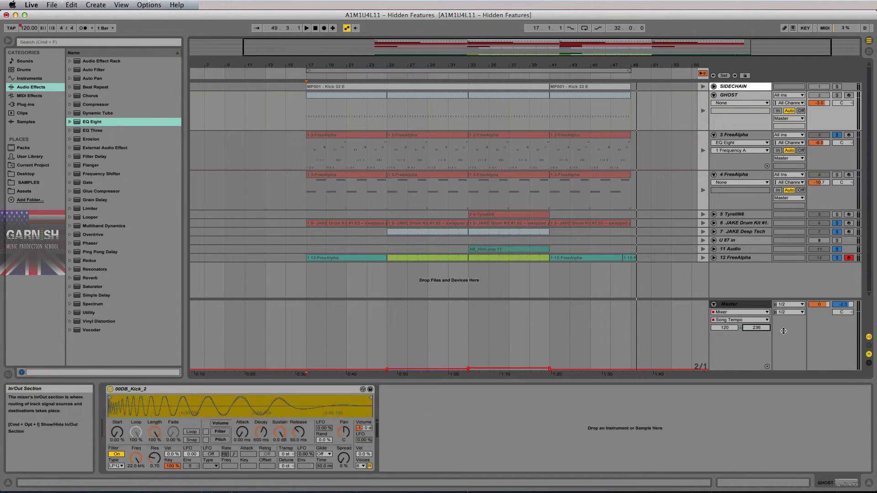
pyautogui.write('125')
pyautogui.press('Return')
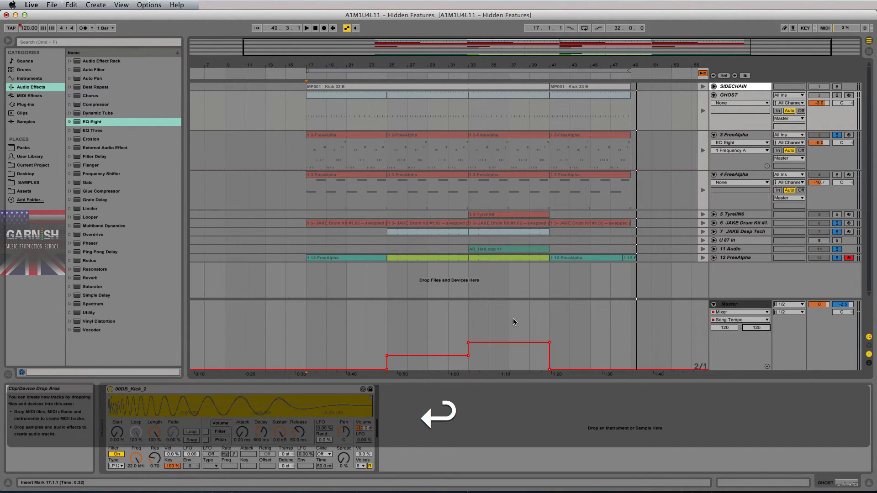
# Step: Select bars 17 to 49 of the Song Tempo lane
pyautogui.moveTo(306, 319); pyautogui.dragTo(632, 331)
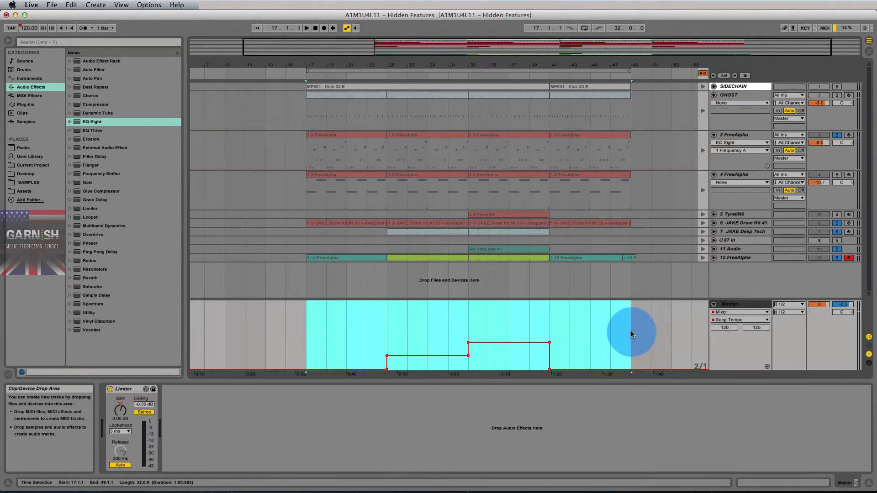
pyautogui.click(733, 304)
pyautogui.click(384, 318)
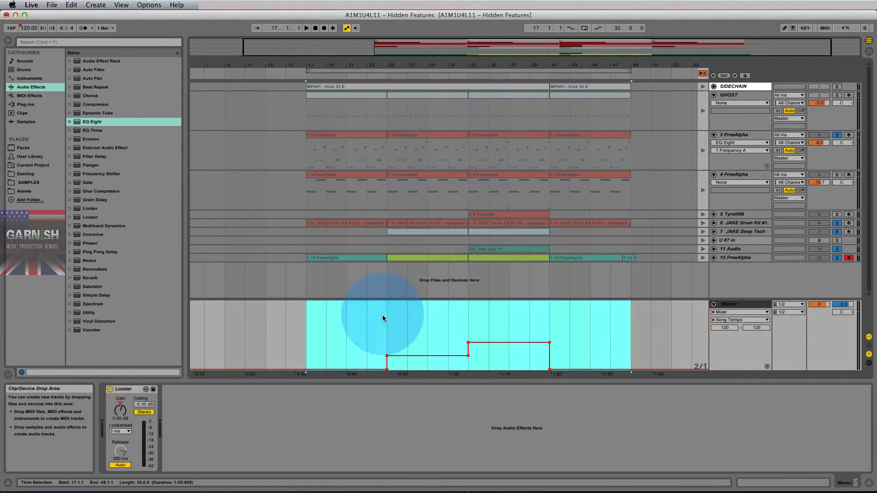
pyautogui.moveTo(313, 319); pyautogui.dragTo(329, 325)
pyautogui.moveTo(488, 335); pyautogui.dragTo(631, 343)
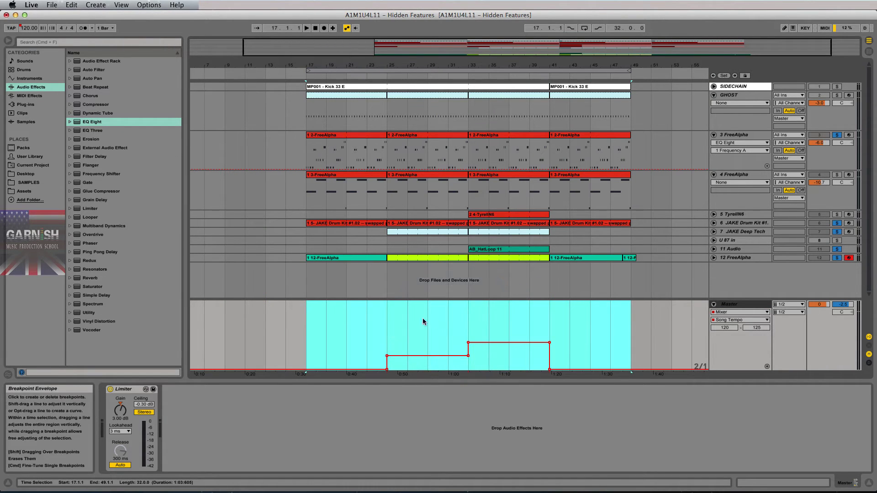
pyautogui.press('Tab')
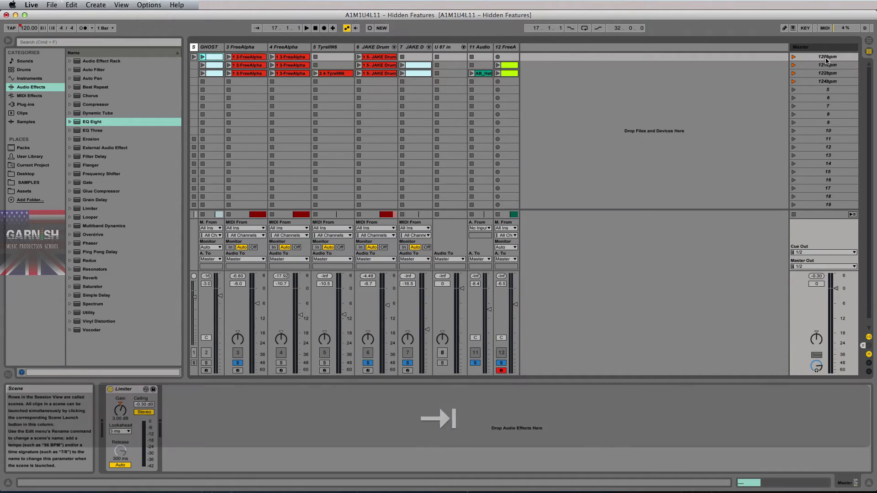
pyautogui.click(825, 57)
pyautogui.click(826, 74)
pyautogui.click(827, 82)
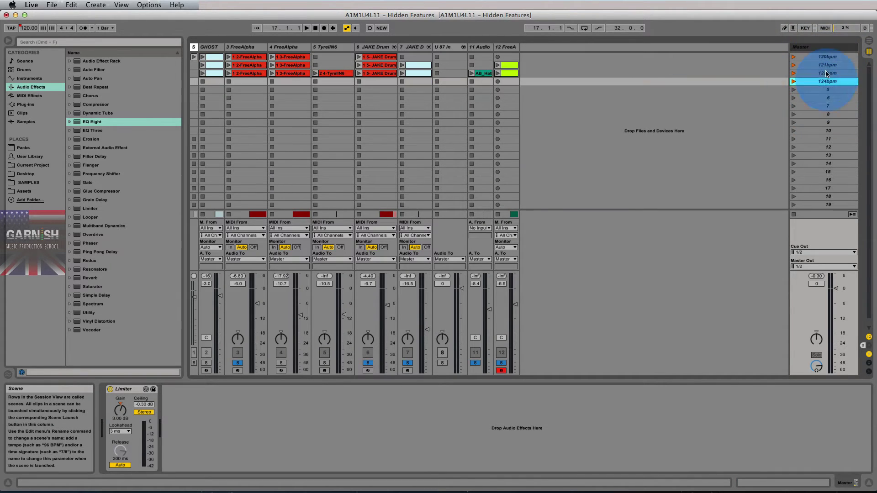
pyautogui.click(827, 57)
pyautogui.click(827, 65)
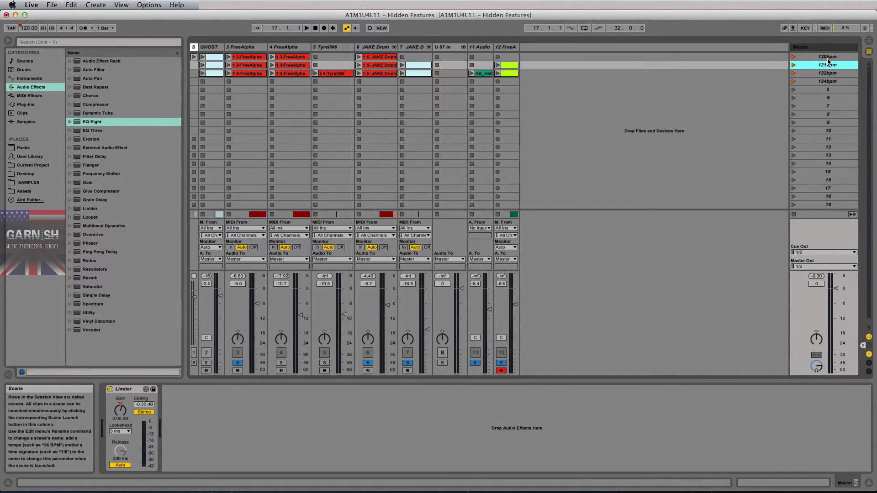
pyautogui.click(827, 57)
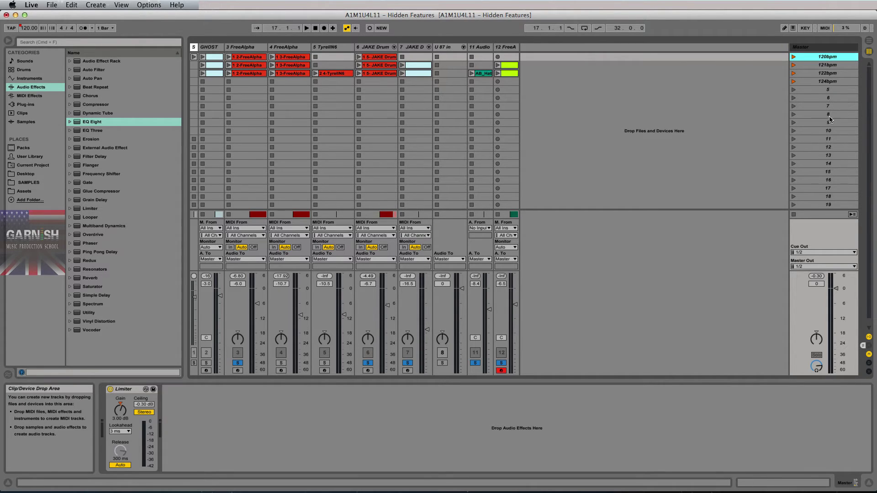
pyautogui.click(829, 65)
pyautogui.click(828, 73)
pyautogui.click(828, 82)
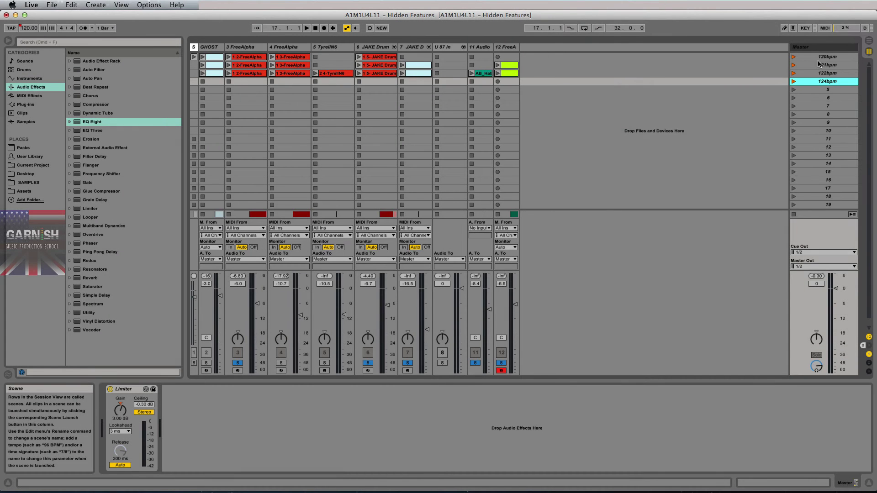
# Step: Append '4/4' to the 120bpm scene name and '3/4' to the 121bpm scene
pyautogui.click(829, 57)
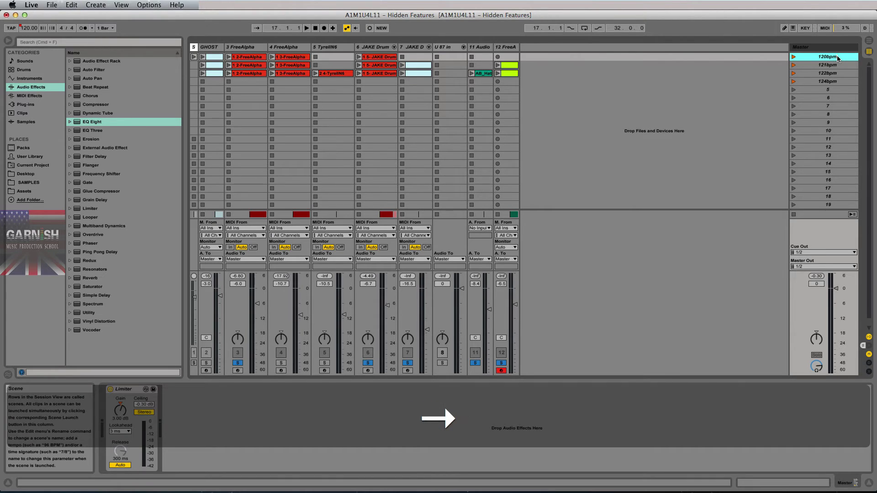
pyautogui.write('4/4')
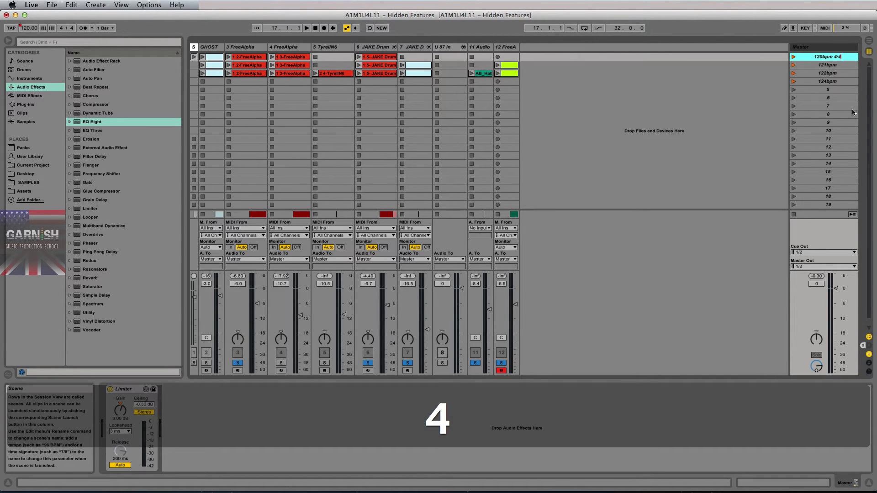
pyautogui.press('Tab')
pyautogui.press('Right')
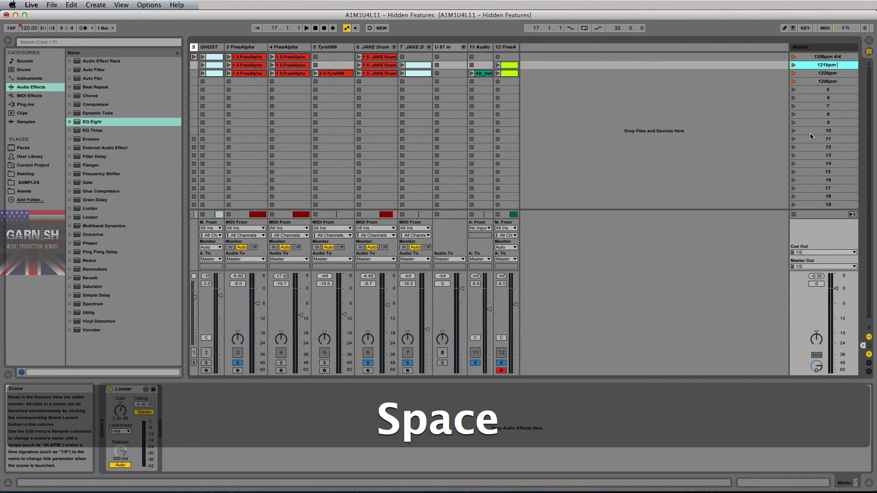
pyautogui.write('3/4')
pyautogui.press('Tab')
# Step: Append '5/6' and '4/4' to the 122bpm and 124bpm scenes, then launch the first scene
pyautogui.press('Right')
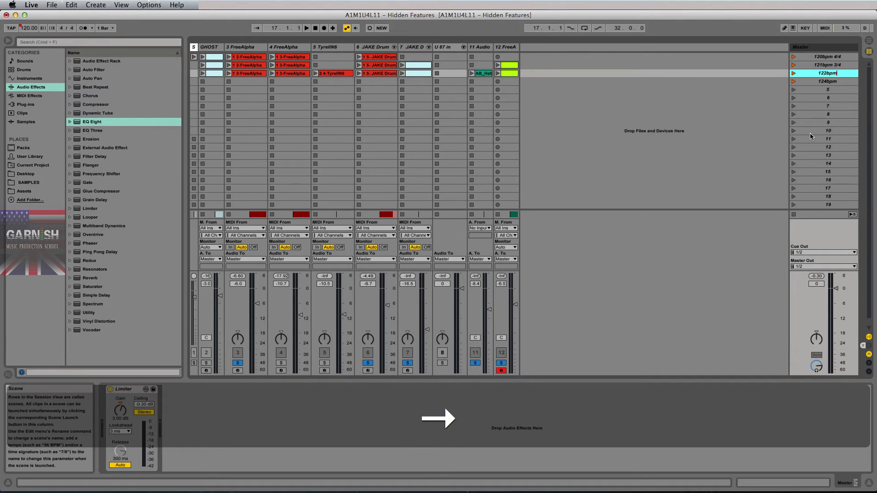
pyautogui.write('5/6')
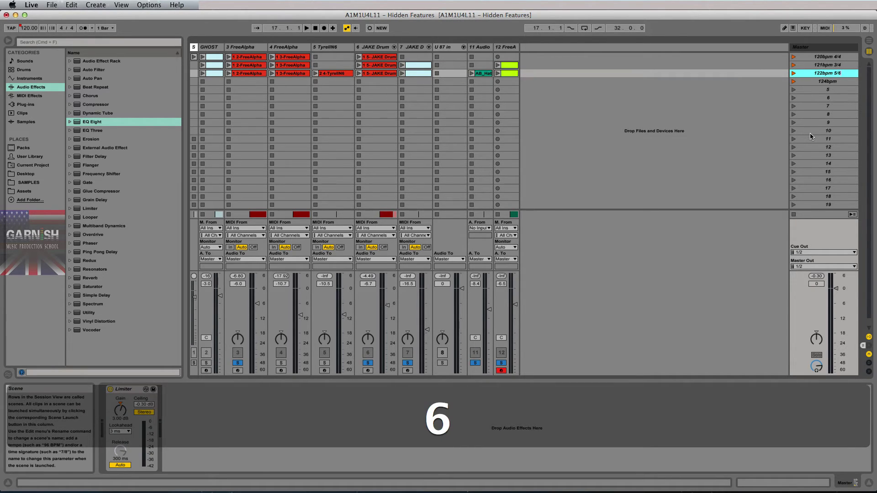
pyautogui.press('Tab')
pyautogui.press('Right')
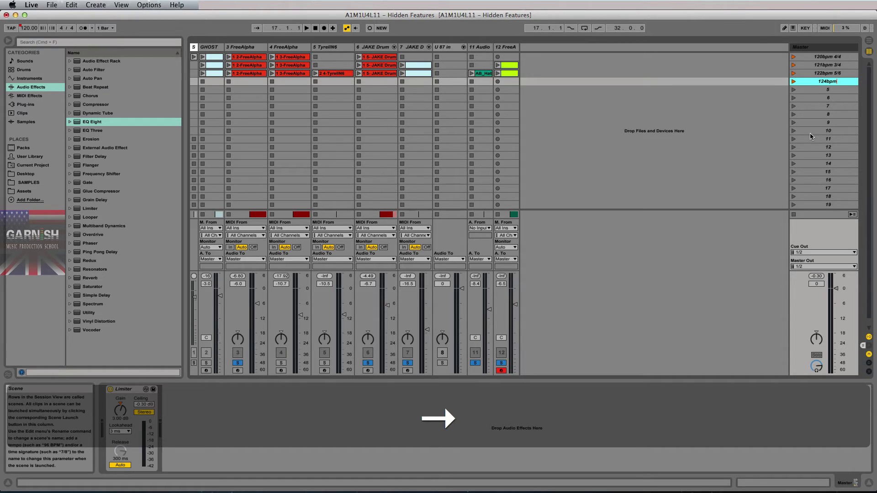
pyautogui.write('4/4')
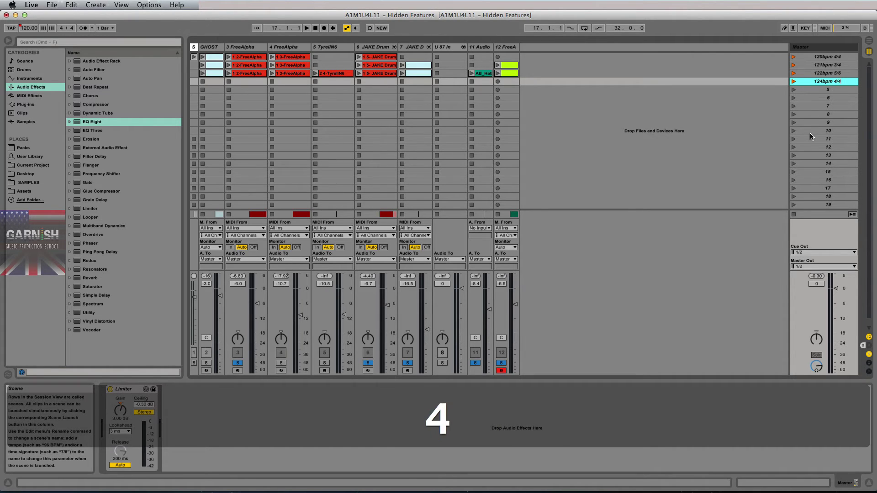
pyautogui.press('Return')
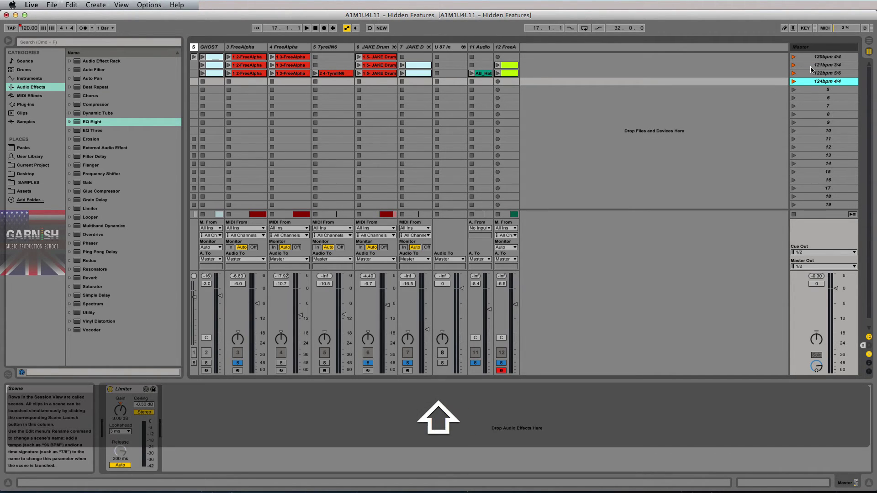
pyautogui.hotkey('shift', '1')
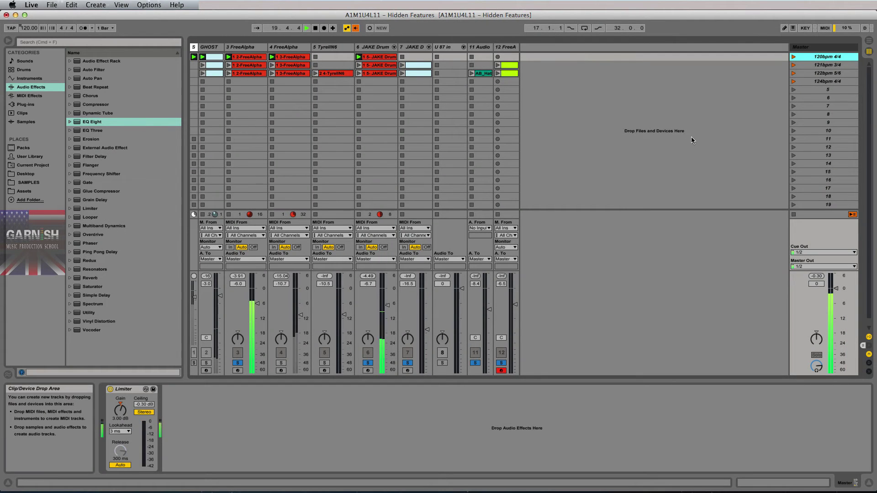
# Step: Launch the 121bpm 3/4 scene, then the 122bpm 5/6 scene, then stop playback
pyautogui.hotkey('shift', '2')
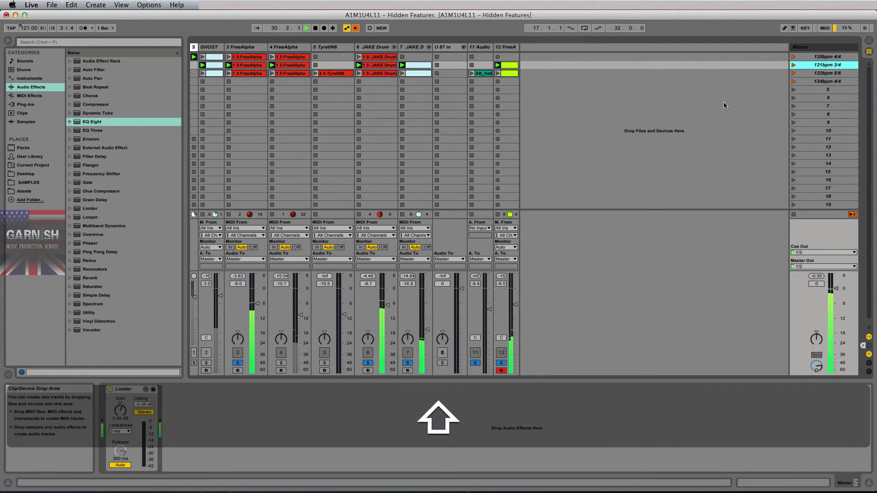
pyautogui.hotkey('shift', '3')
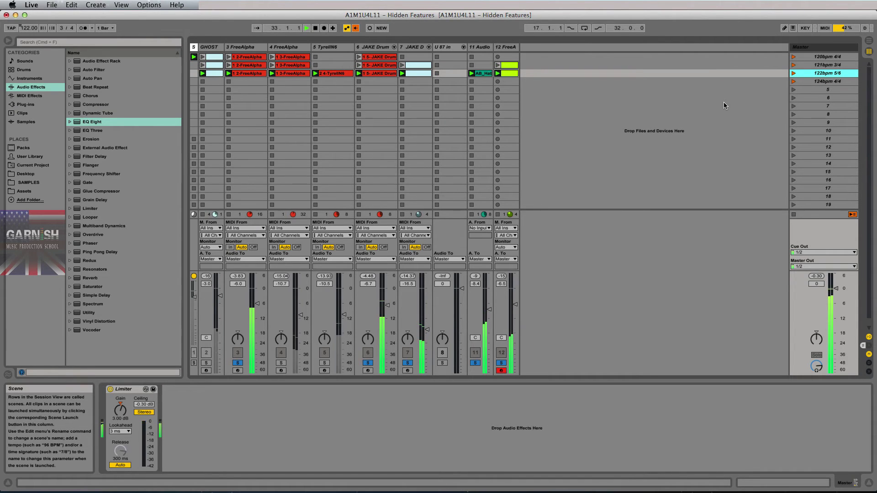
pyautogui.press('space')
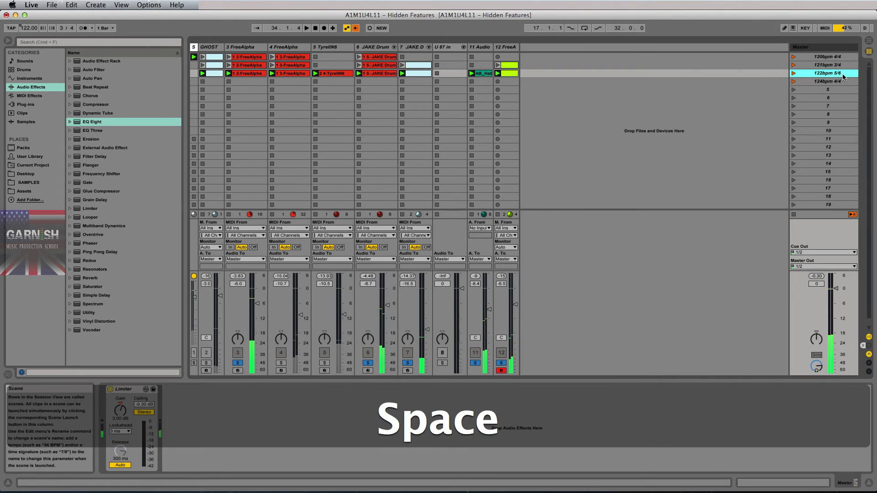
# Step: Change the third scene's name from '122bpm 5/6' to '122bpm 2/4' and launch it
pyautogui.click(839, 74)
pyautogui.press('super+r')
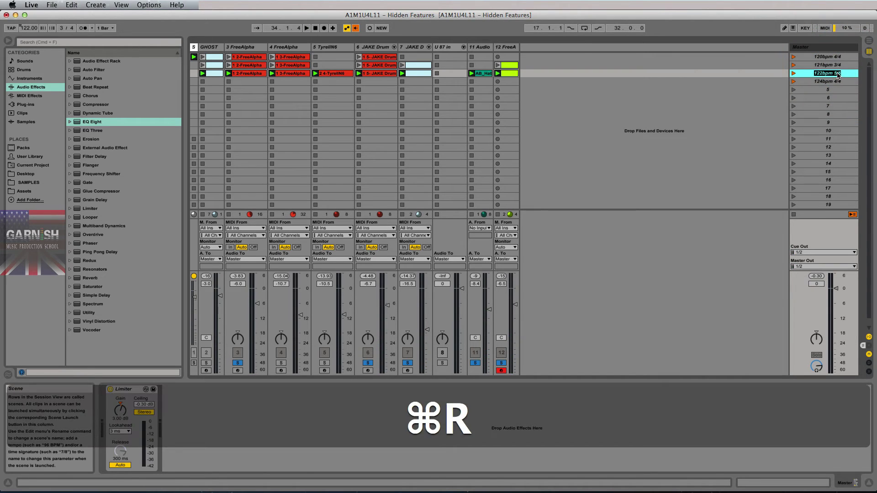
pyautogui.press('Right')
pyautogui.press('BackSpace')
pyautogui.press('BackSpace')
pyautogui.press('BackSpace')
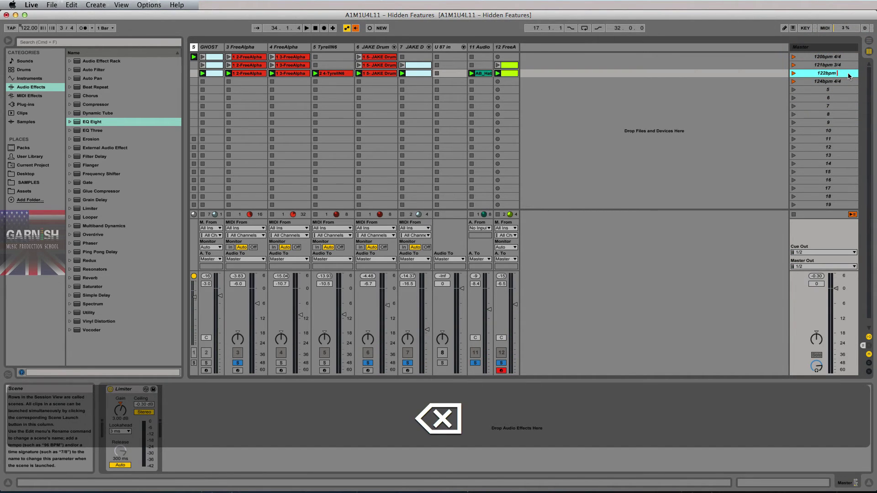
pyautogui.write('2/4')
pyautogui.press('Return')
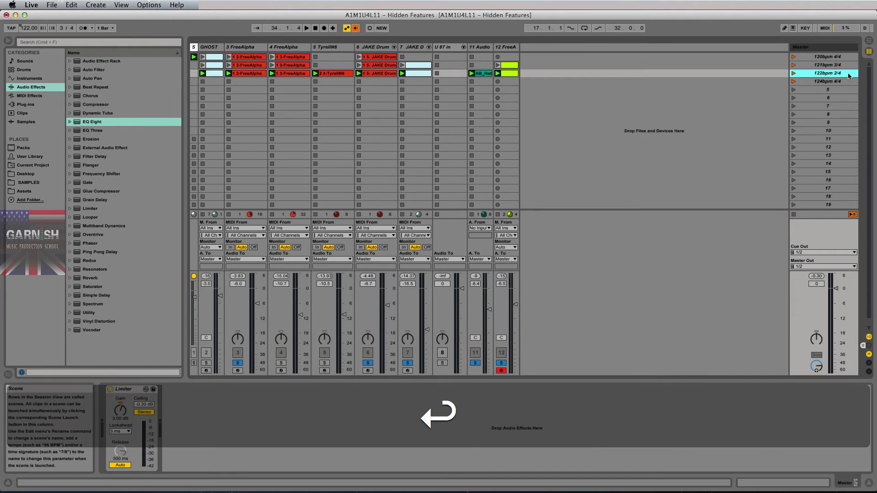
pyautogui.hotkey('shift', '3')
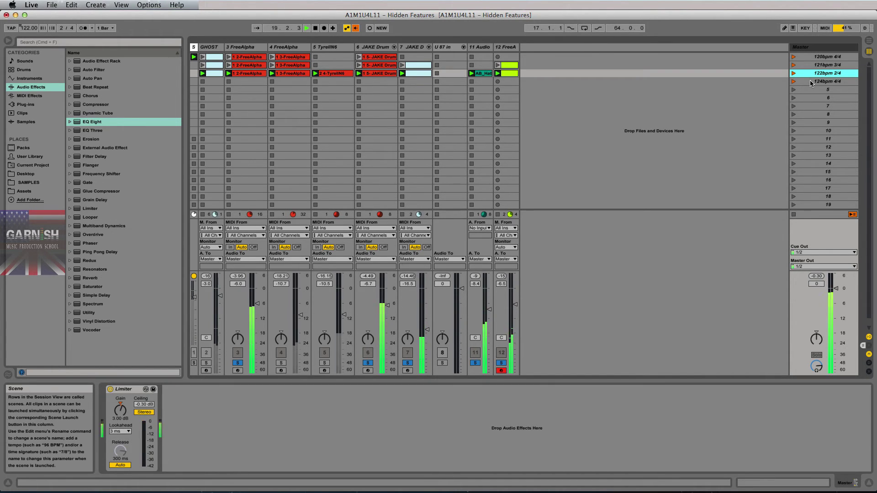
# Step: Launch the 124bpm 4/4 scene, then the 120bpm 4/4 scene
pyautogui.press('shift')
pyautogui.hotkey('shift', '4')
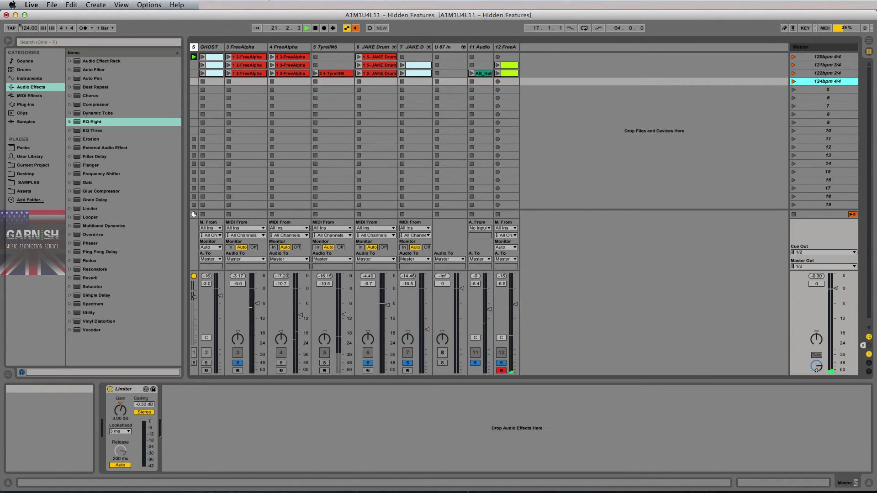
pyautogui.hotkey('shift', '1')
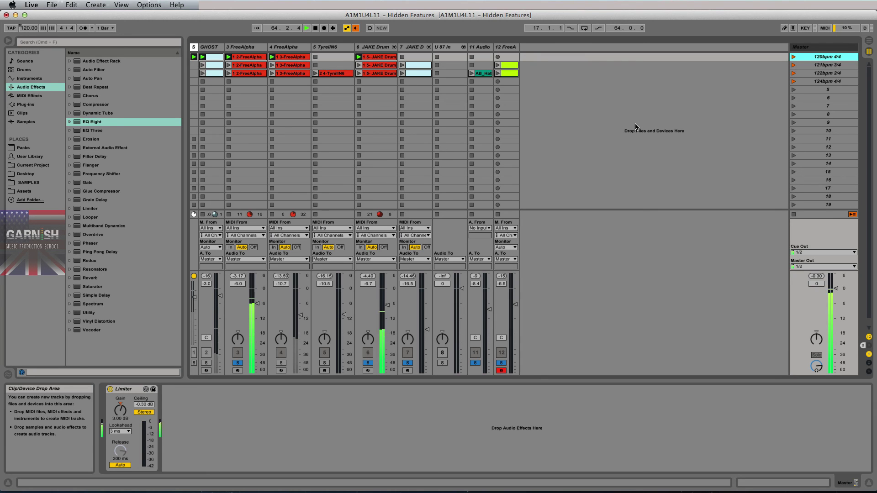
# Step: Launch scenes 2, 3 and 1 in turn: 121bpm 3/4, 122bpm 2/4, then 120bpm 4/4
pyautogui.hotkey('shift', '2')
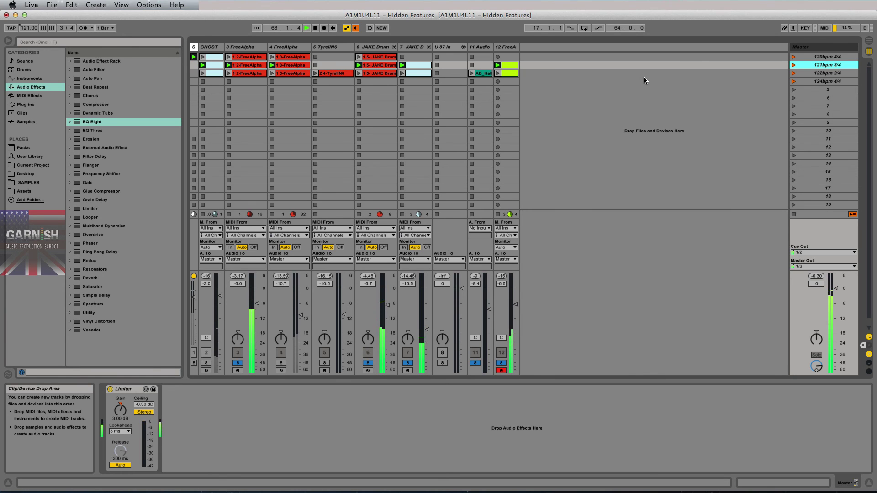
pyautogui.press('shift')
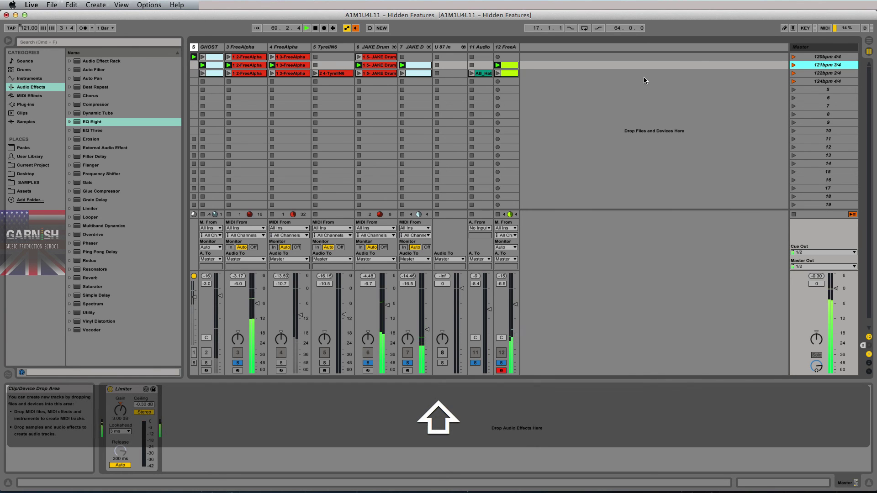
pyautogui.hotkey('shift', '3')
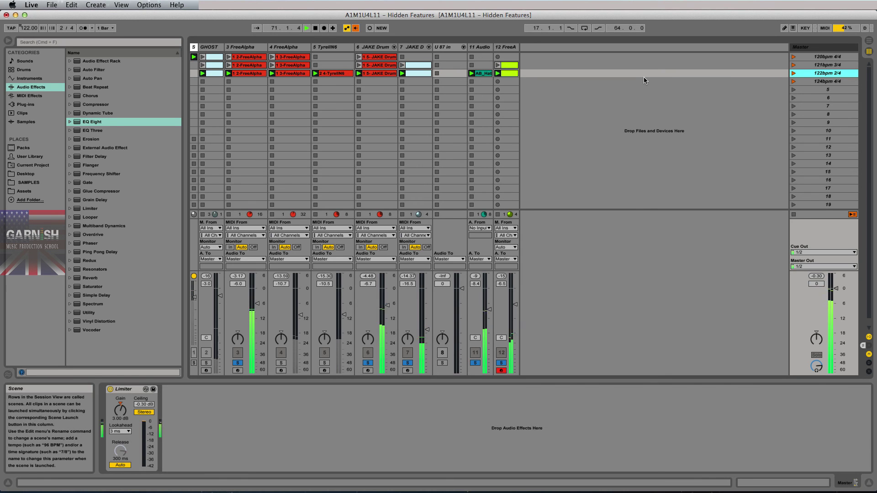
pyautogui.press('shift')
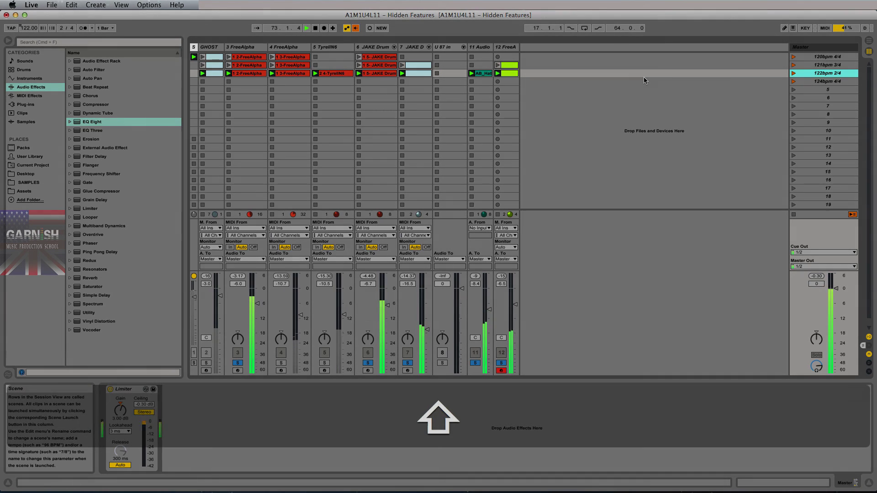
pyautogui.hotkey('shift', '1')
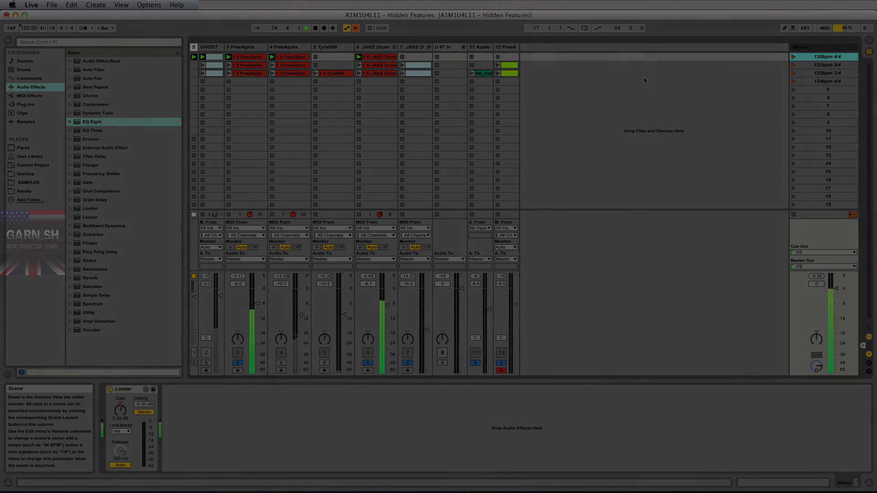